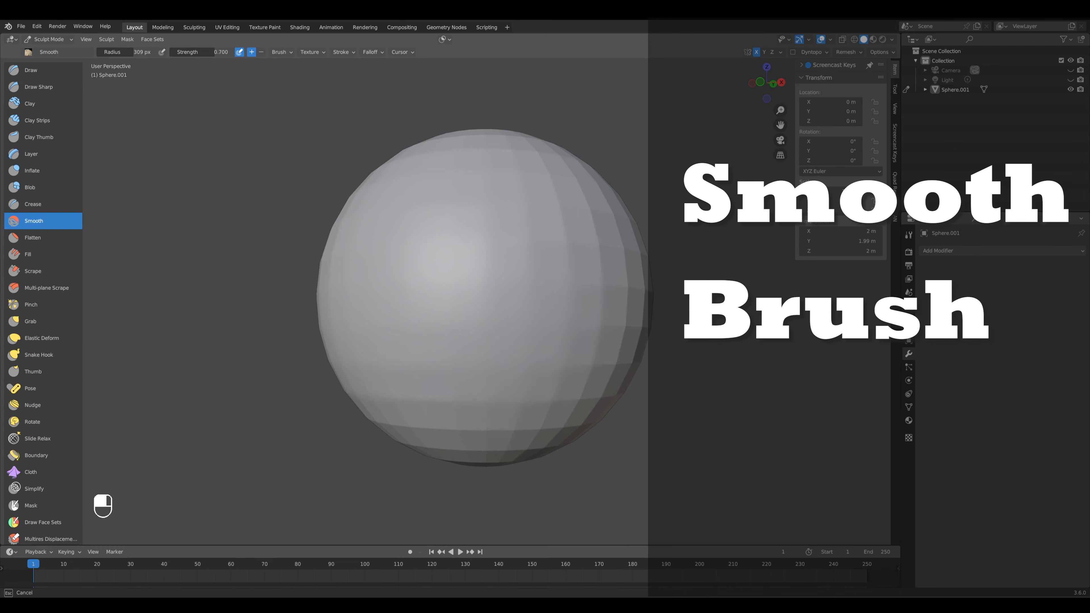
# Smooth the faceted surface of the sphere with the Smooth brush, working around its front and side
pyautogui.moveTo(492, 419); pyautogui.dragTo(462, 200, button='middle')
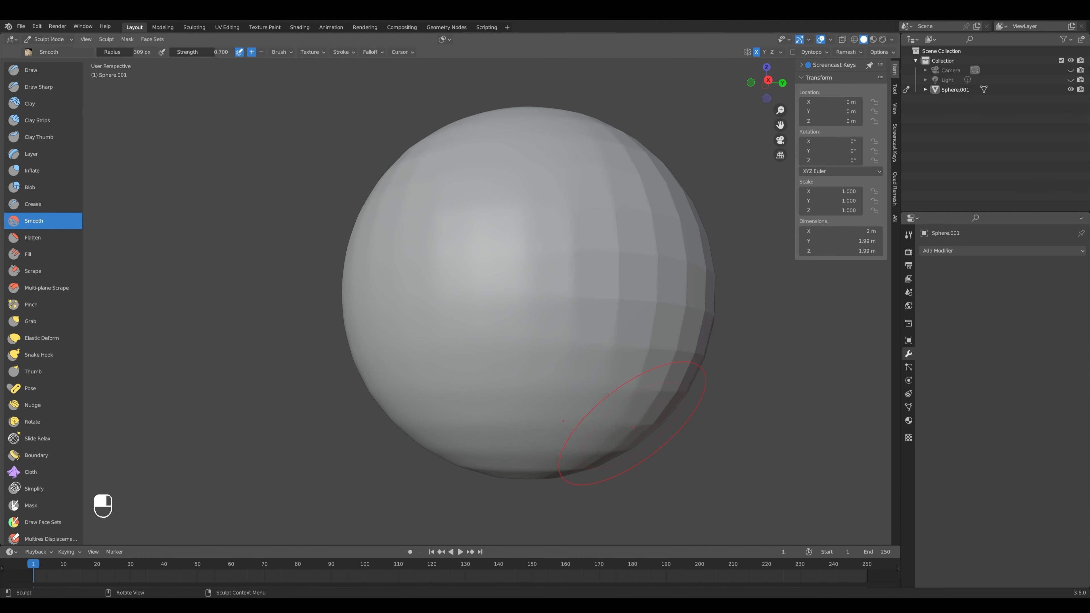
pyautogui.moveTo(634, 427); pyautogui.dragTo(480, 367, button='middle')
pyautogui.scroll(-2, 479, 326)
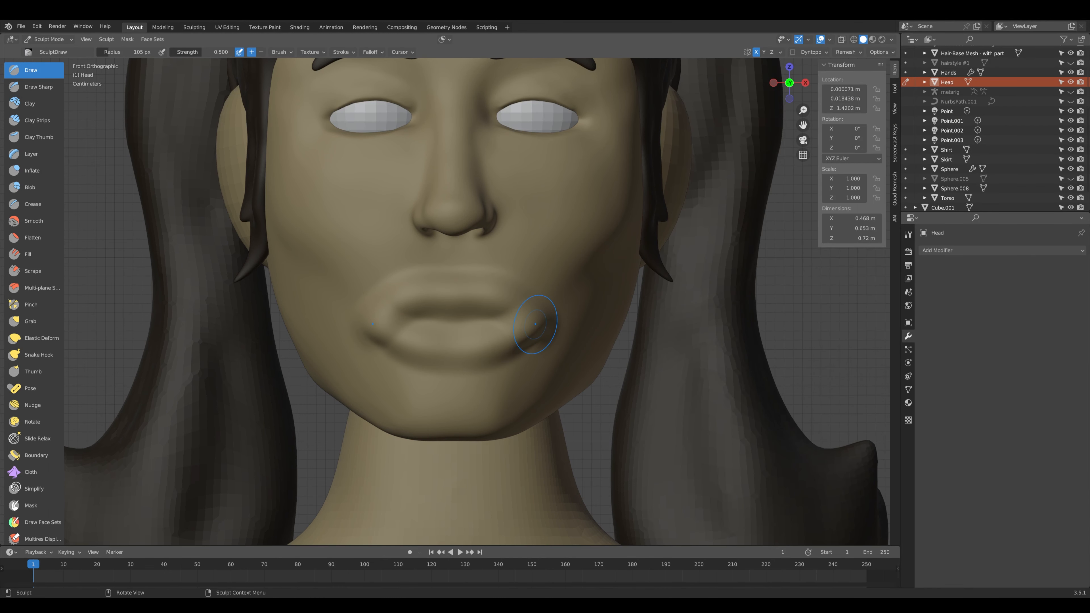
# Build up the lower lip from its corners with the Draw brush and soften the result with the Smooth brush
pyautogui.moveTo(535, 324)
pyautogui.mouseDown()
pyautogui.moveTo(388, 339)
pyautogui.moveTo(446, 326)
pyautogui.moveTo(408, 346)
pyautogui.mouseUp()
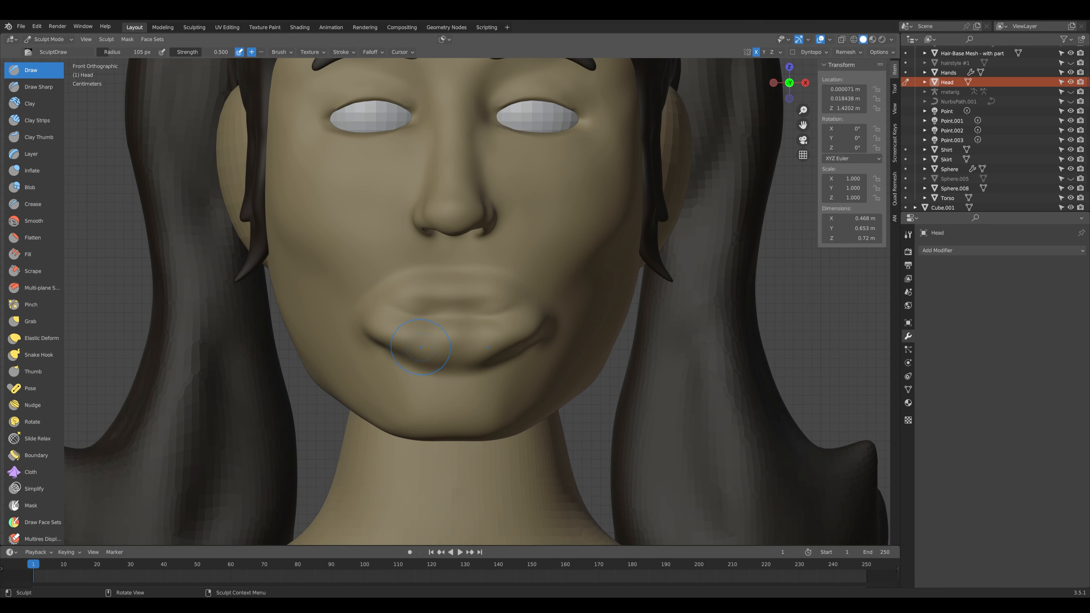
pyautogui.hotkey('shift', 's')
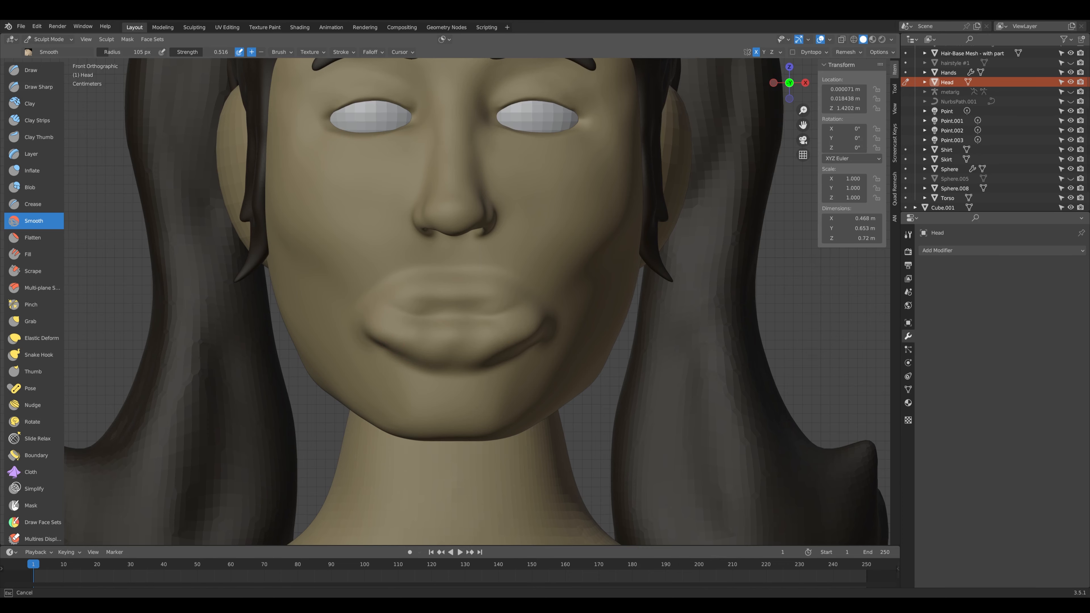
pyautogui.moveTo(385, 340); pyautogui.dragTo(341, 323, button='middle')
pyautogui.press('KP_1')
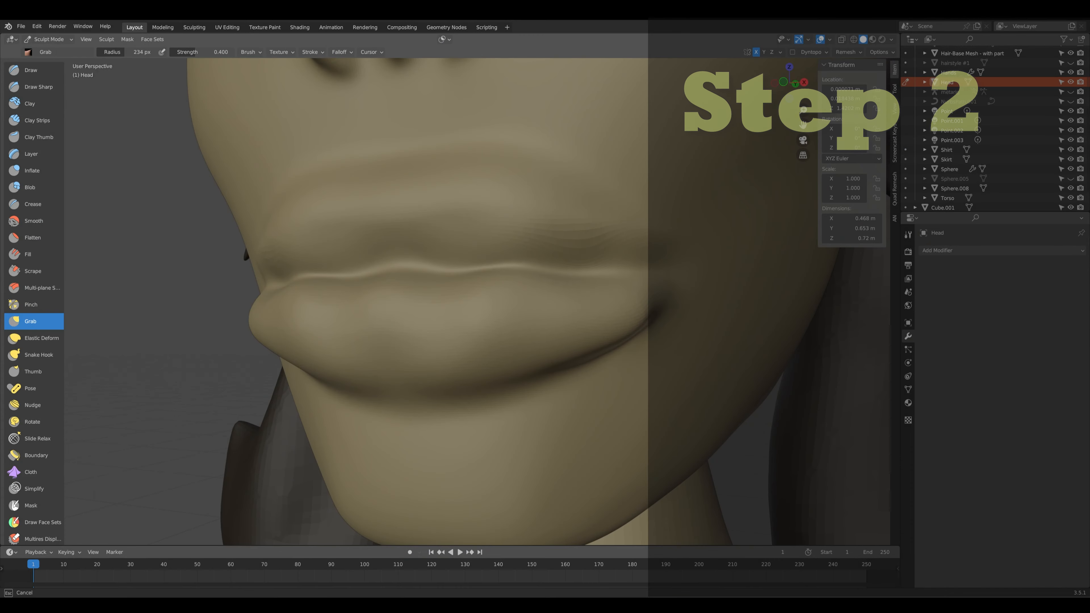
# Push the front of the lower lip slightly inward with the Grab brush and reduce the brush radius to 192 px
pyautogui.moveTo(244, 329); pyautogui.dragTo(256, 315)
pyautogui.press('f')
pyautogui.click(302, 327)
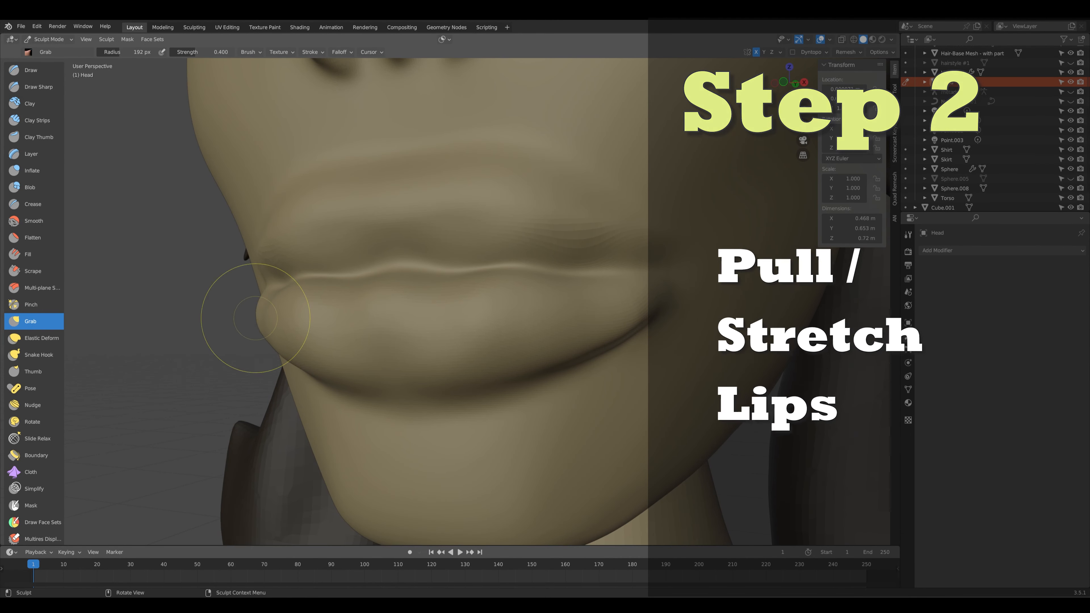
# Reshape the sides of the lips from below the chin with the Grab brush, varying its radius between 172 and 216 px
pyautogui.moveTo(243, 317); pyautogui.dragTo(398, 180, button='middle')
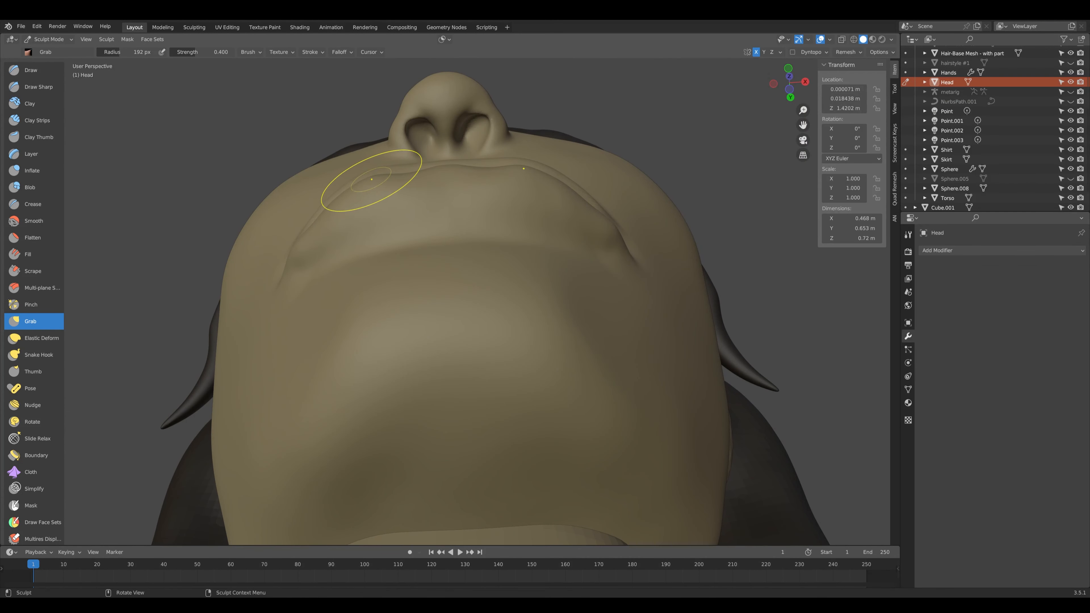
pyautogui.press('[')
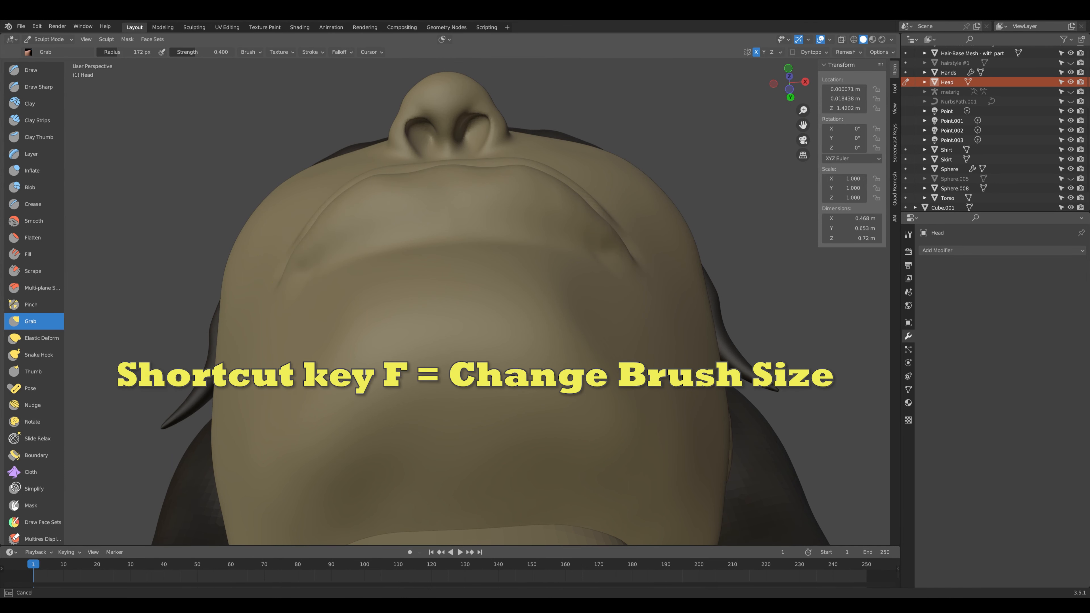
pyautogui.press('f')
pyautogui.click(386, 191)
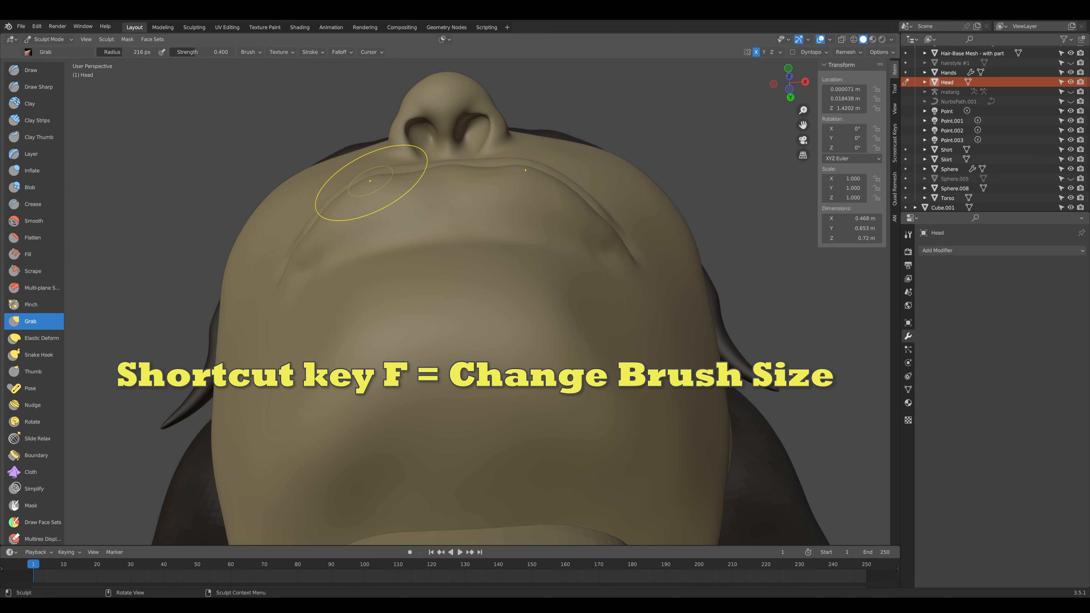
pyautogui.press('f')
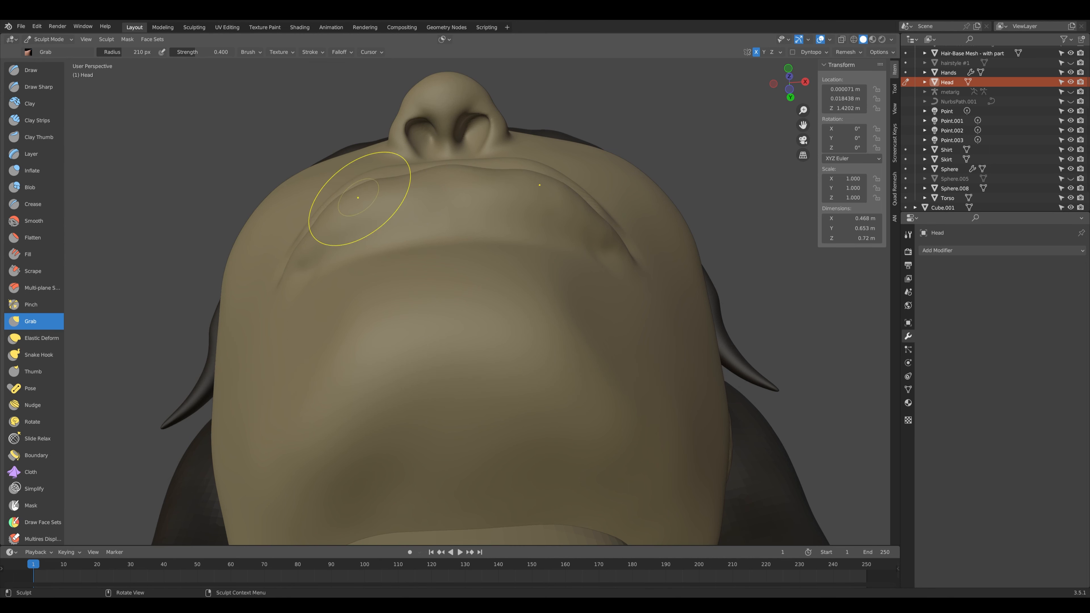
pyautogui.press('f')
pyautogui.click(401, 177)
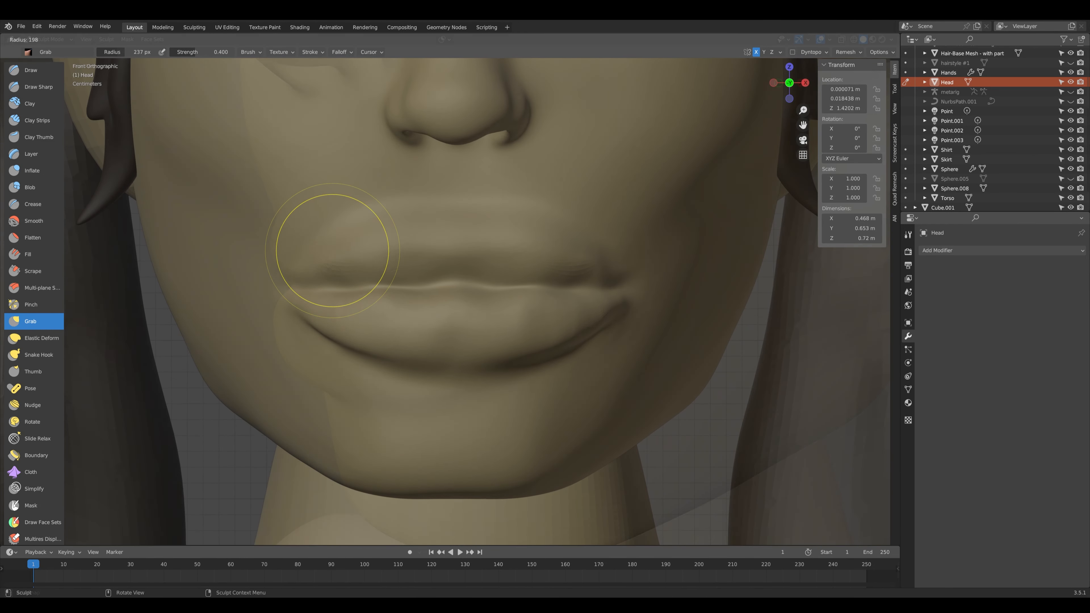
# Stretch the upper lip's outline into shape from the front with the Grab brush at a radius of 180 px
pyautogui.press('f')
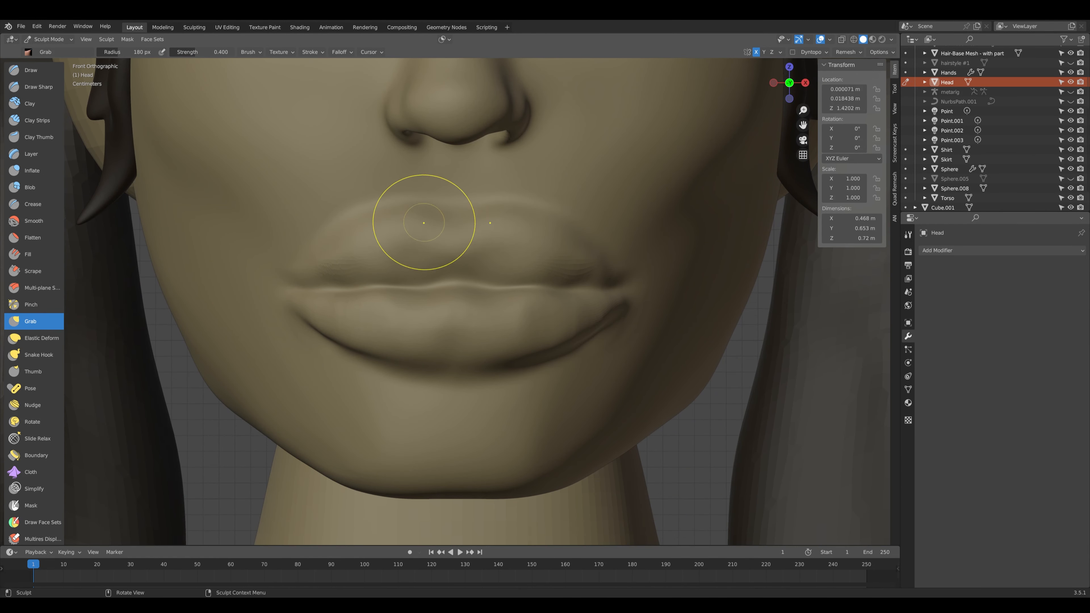
pyautogui.press('f')
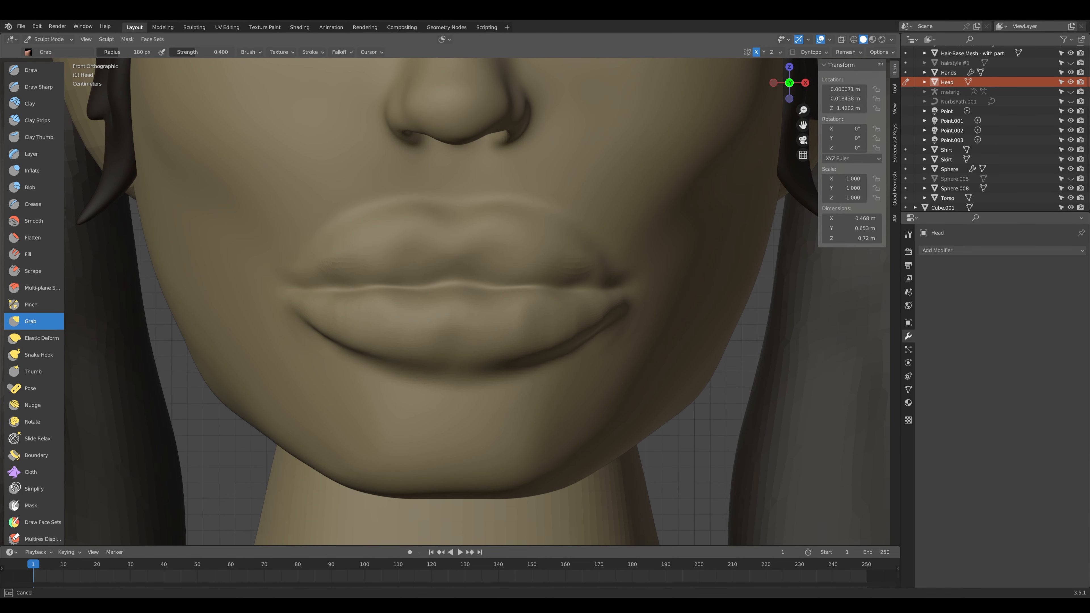
pyautogui.moveTo(343, 240); pyautogui.dragTo(343, 236)
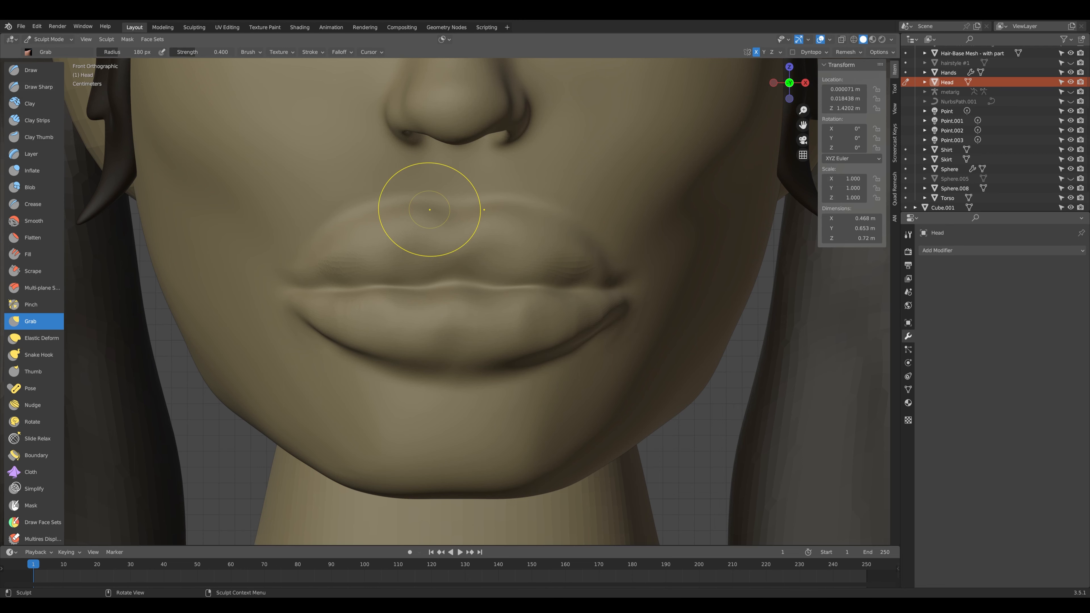
# Define the upper lip's edge up to the cupid's bow with the Crease brush at strength 0.459 and radius 101 px
pyautogui.hotkey('shift', 'c')
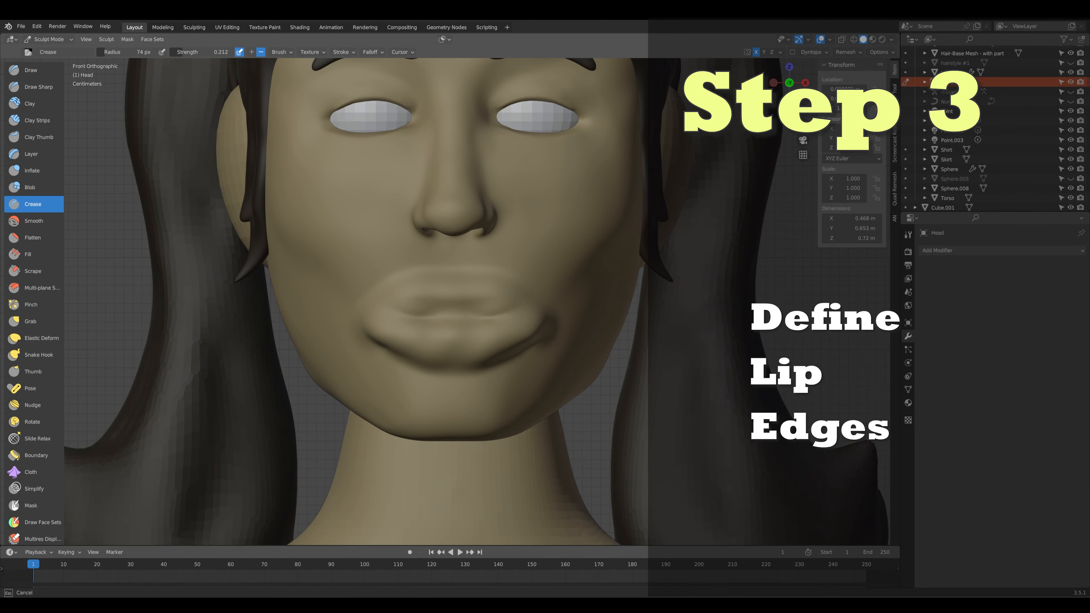
pyautogui.moveTo(185, 52); pyautogui.dragTo(201, 52)
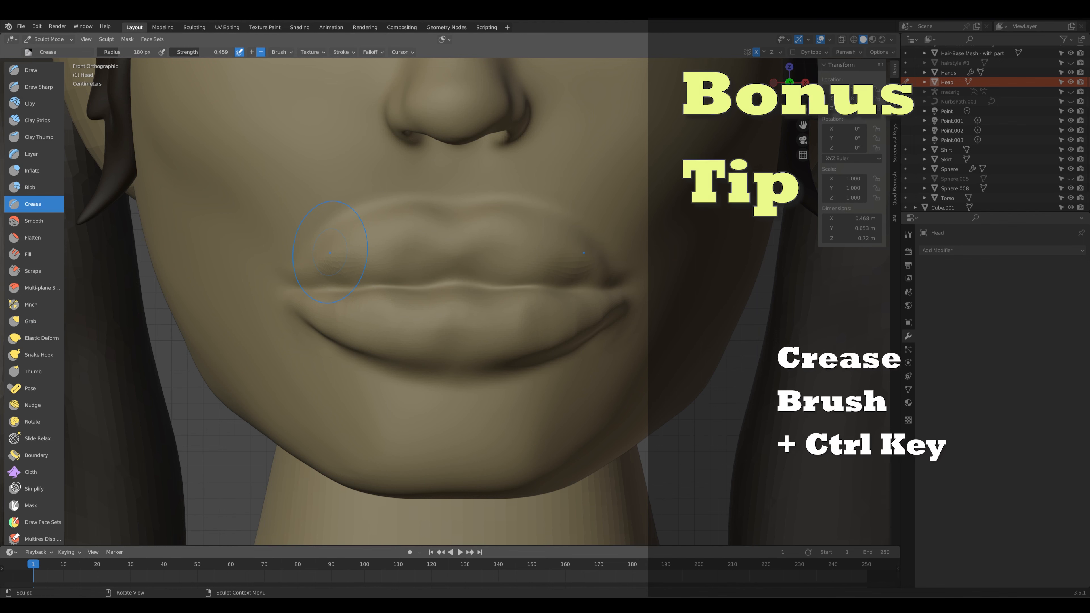
pyautogui.press('f')
pyautogui.click(296, 253)
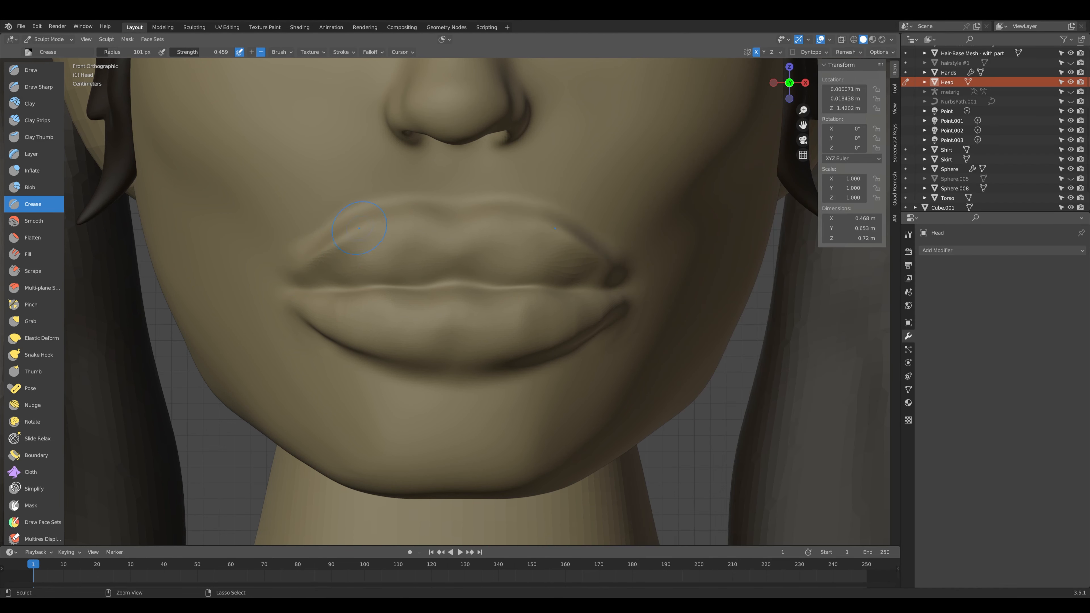
pyautogui.moveTo(371, 213); pyautogui.dragTo(416, 209)
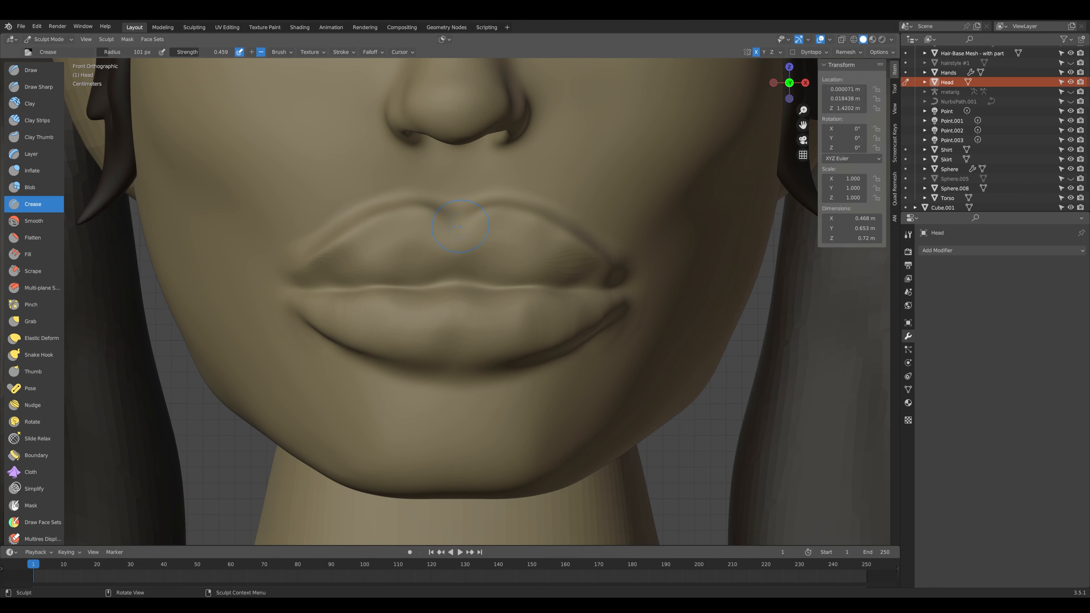
# Define the lower edge of the lower lip with the Crease brush, working from its middle toward the corner
pyautogui.moveTo(576, 334); pyautogui.dragTo(503, 339, button='middle')
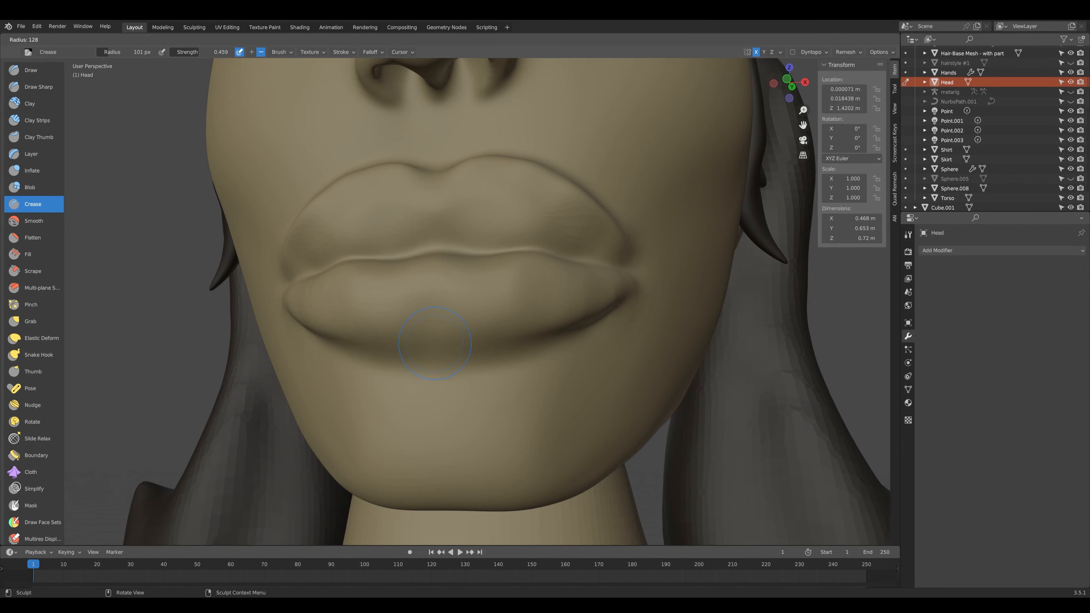
pyautogui.click(479, 343)
pyautogui.moveTo(472, 330); pyautogui.dragTo(534, 326)
pyautogui.moveTo(588, 305); pyautogui.dragTo(502, 315, button='middle')
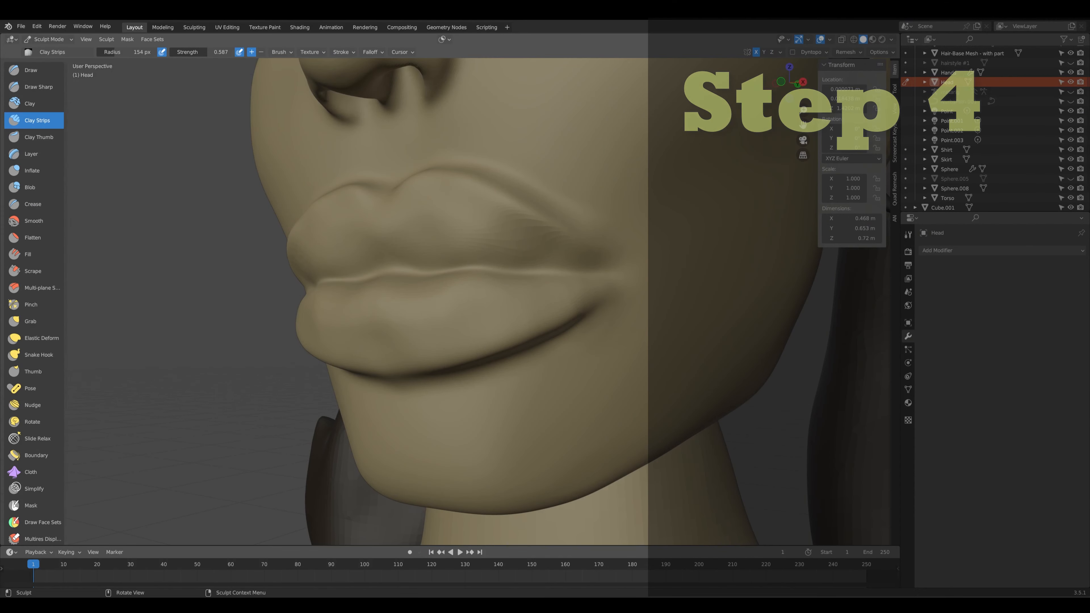
# Add vertical plump lines across the lower lip with the Clay Strips brush, starting at a radius of 105 px
pyautogui.press('f')
pyautogui.click(423, 327)
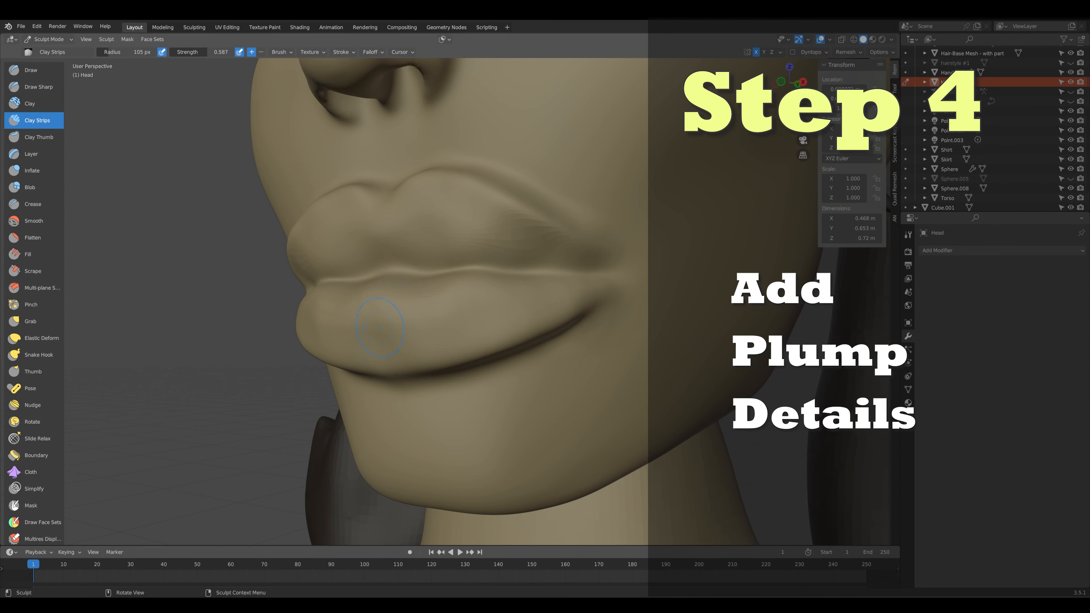
pyautogui.moveTo(382, 301)
pyautogui.mouseDown()
pyautogui.moveTo(370, 326)
pyautogui.moveTo(419, 286)
pyautogui.mouseUp()
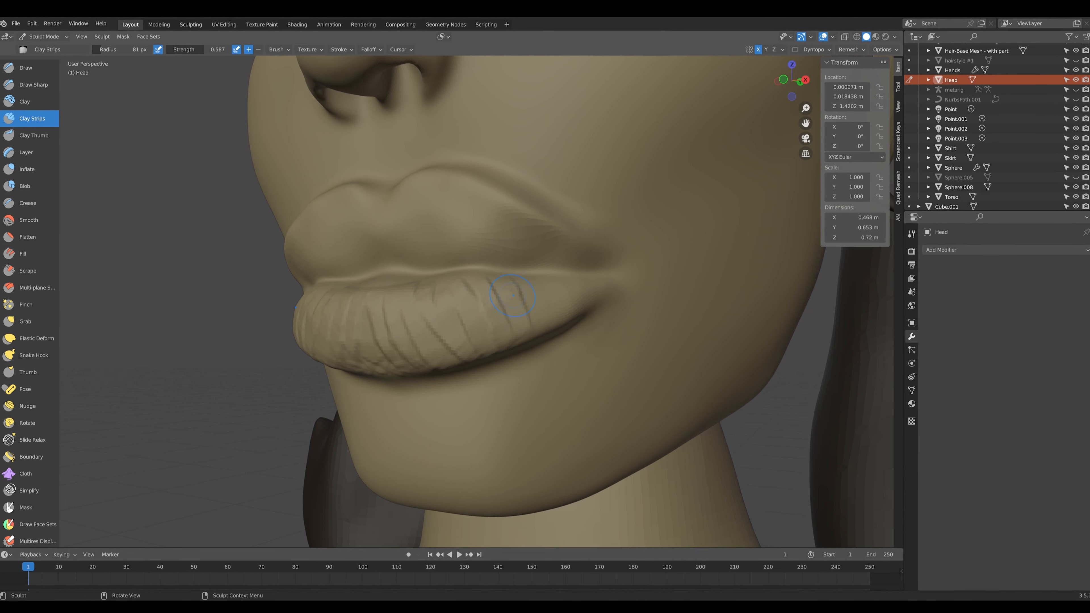
# Add finer Clay Strips lines near the corner and front of the lower lip with the radius reduced to 50 px
pyautogui.press('f')
pyautogui.click(506, 300)
pyautogui.moveTo(535, 324)
pyautogui.mouseDown()
pyautogui.moveTo(523, 290)
pyautogui.moveTo(531, 302)
pyautogui.moveTo(560, 290)
pyautogui.mouseUp()
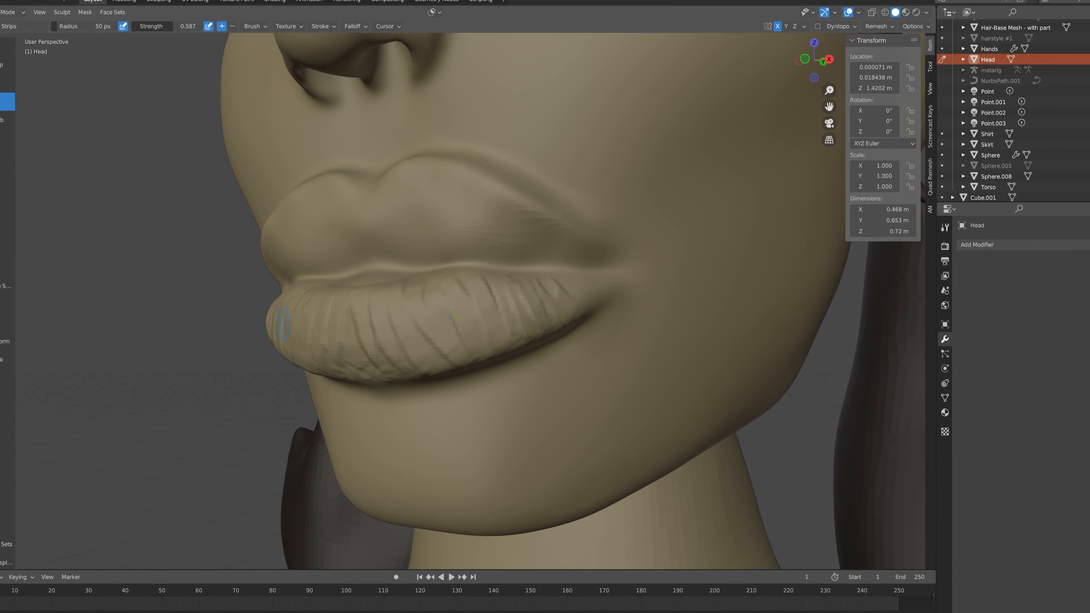
pyautogui.moveTo(341, 309); pyautogui.dragTo(354, 281)
pyautogui.press('f')
pyautogui.click(371, 270)
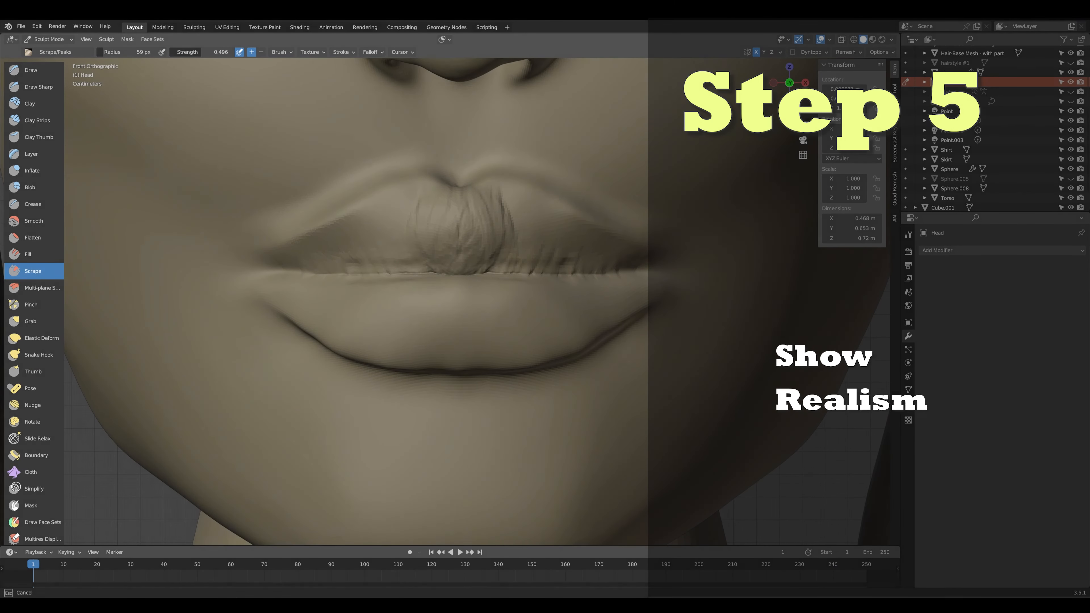
# Scrape along the parting line between the lips with the Scrape brush at a radius of 43 px
pyautogui.press('f')
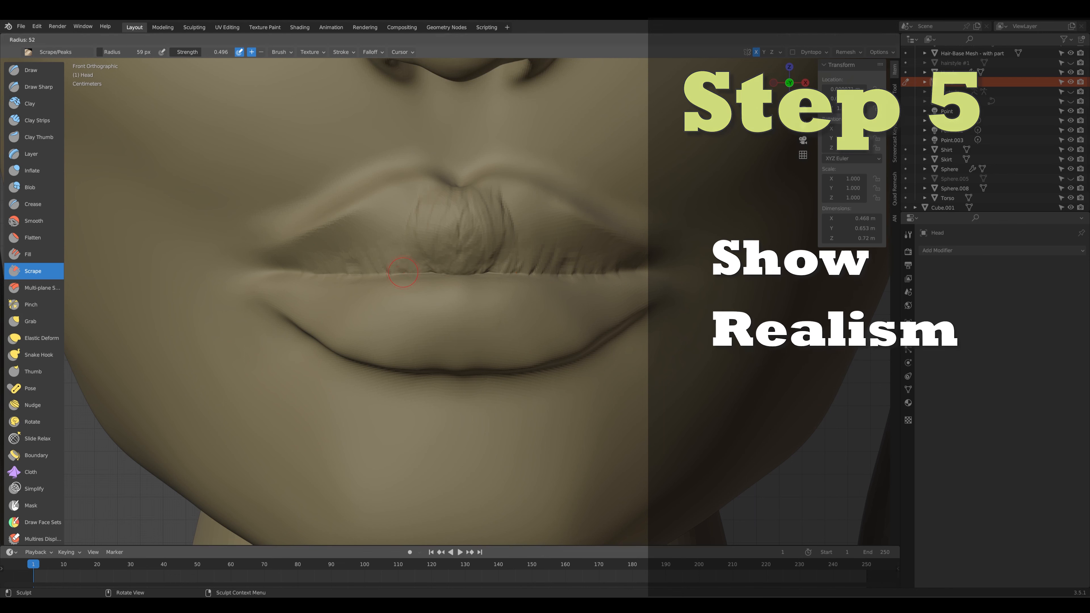
pyautogui.click(396, 272)
pyautogui.moveTo(399, 273); pyautogui.dragTo(466, 275)
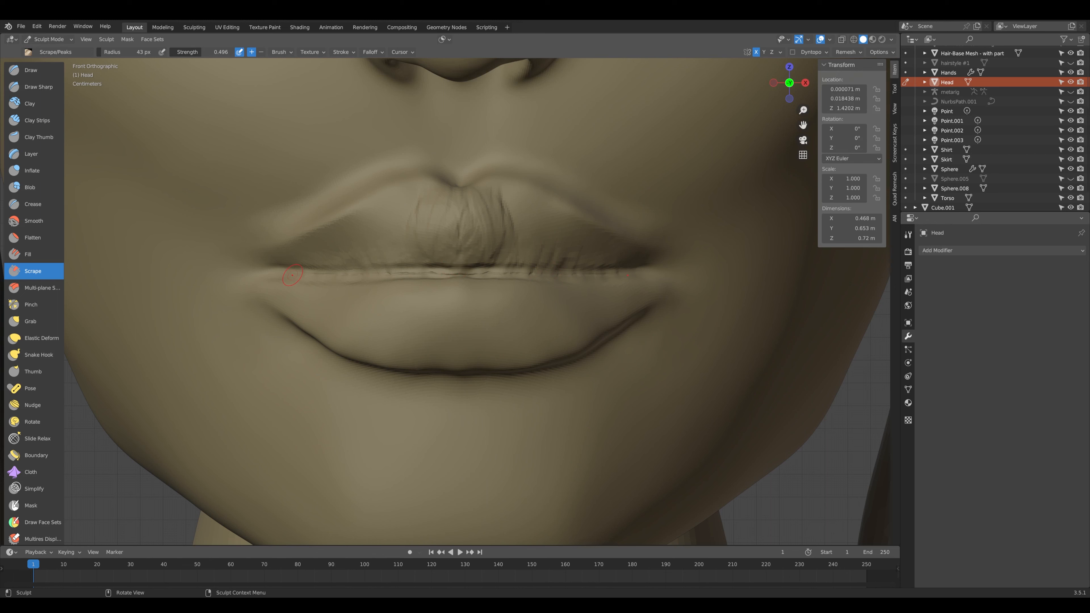
# Refine the area beneath the lower lip from the side with the Scrape brush at a radius of 95 px
pyautogui.press('f')
pyautogui.moveTo(429, 232); pyautogui.dragTo(479, 234, button='middle')
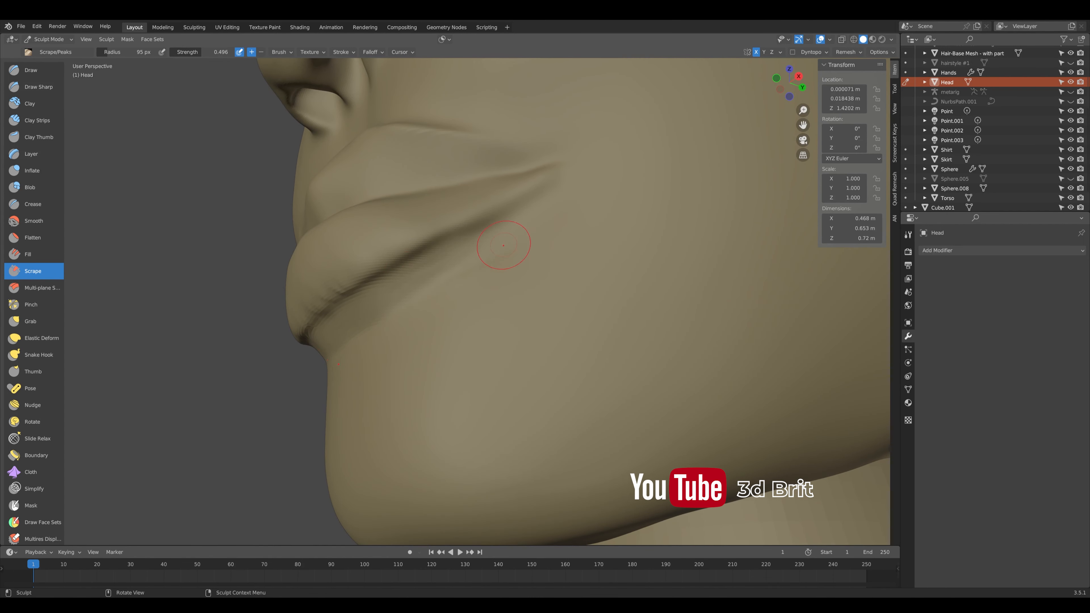
pyautogui.scroll(1, 561, 207)
pyautogui.moveTo(466, 236); pyautogui.dragTo(451, 221)
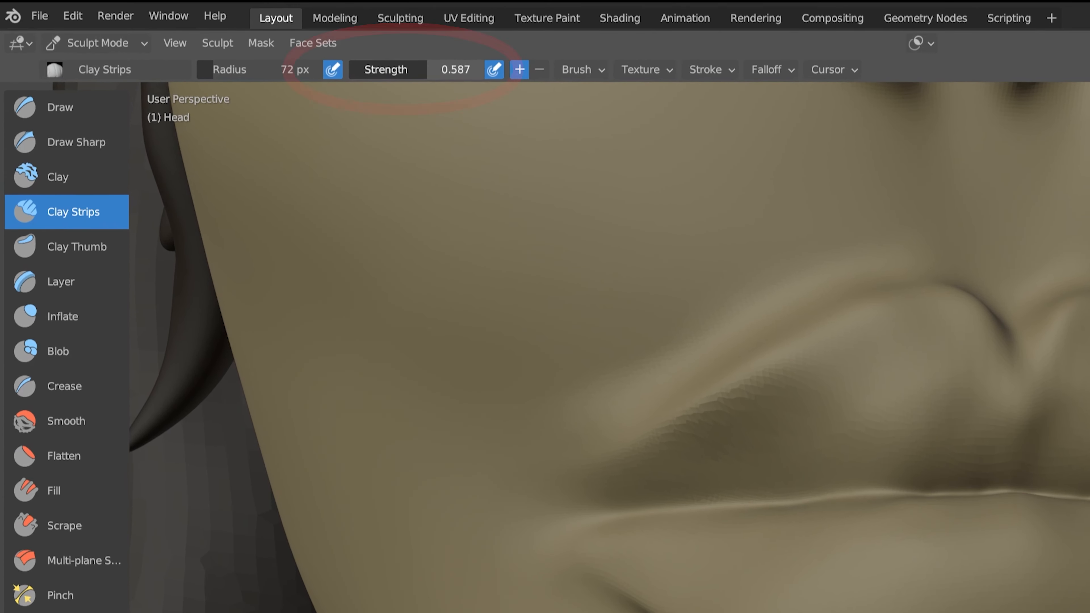
# Lower the Clay Strips brush strength to 0.336 and add subtle vertical lines to the upper lip
pyautogui.moveTo(408, 70); pyautogui.dragTo(394, 70)
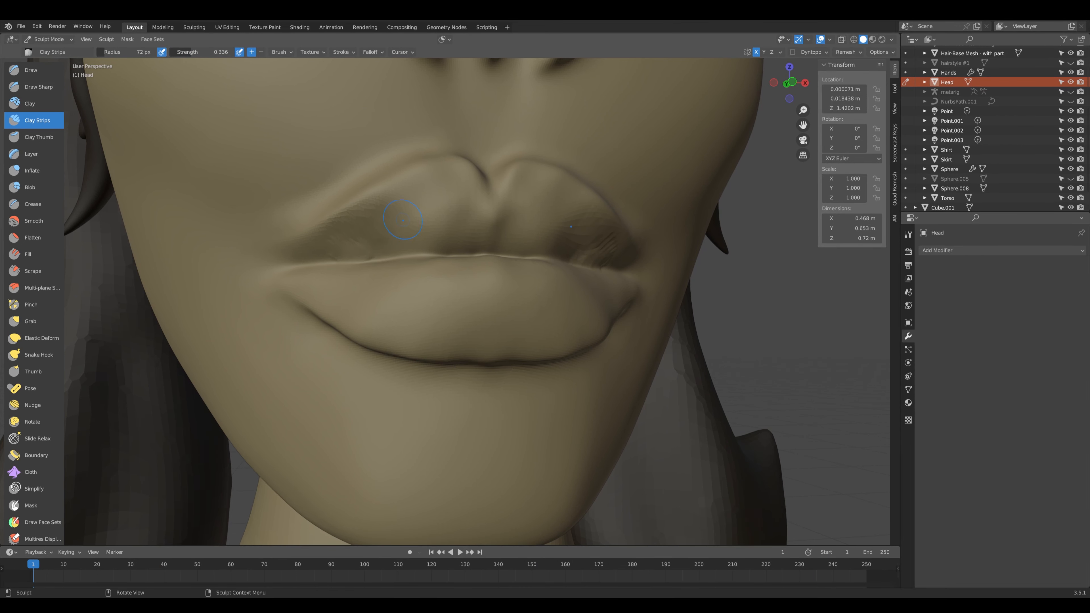
pyautogui.hotkey('shift', 'f')
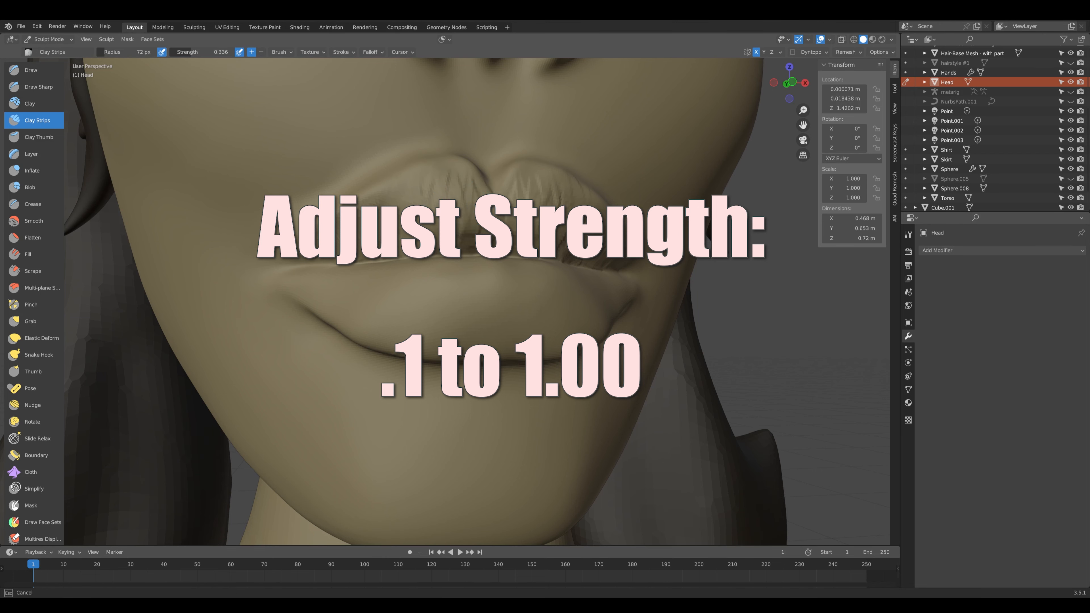
pyautogui.press('KP_1')
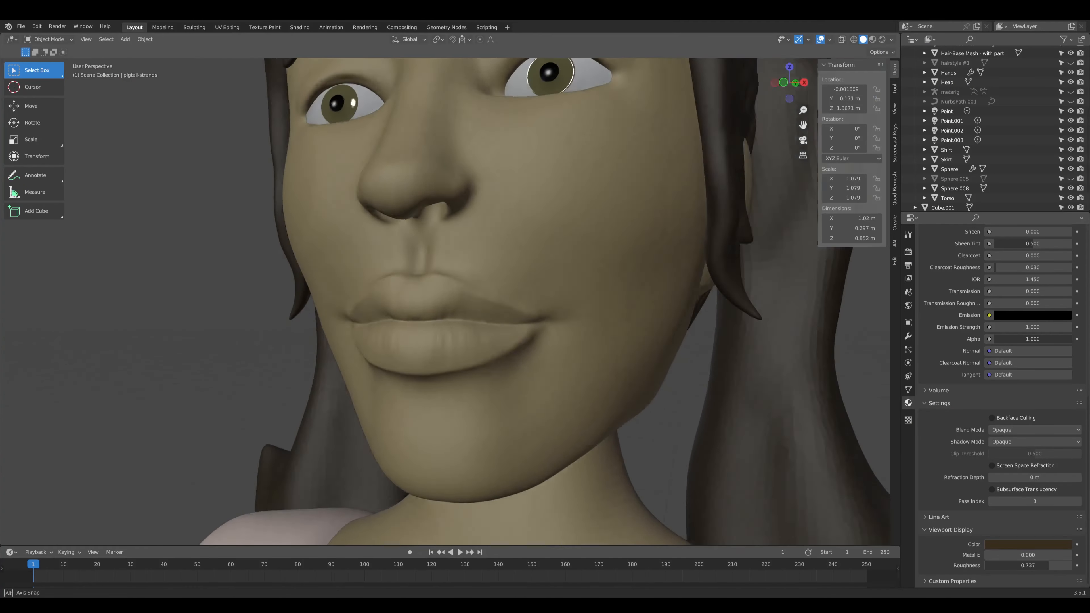
pyautogui.moveTo(515, 300); pyautogui.dragTo(570, 297, button='middle')
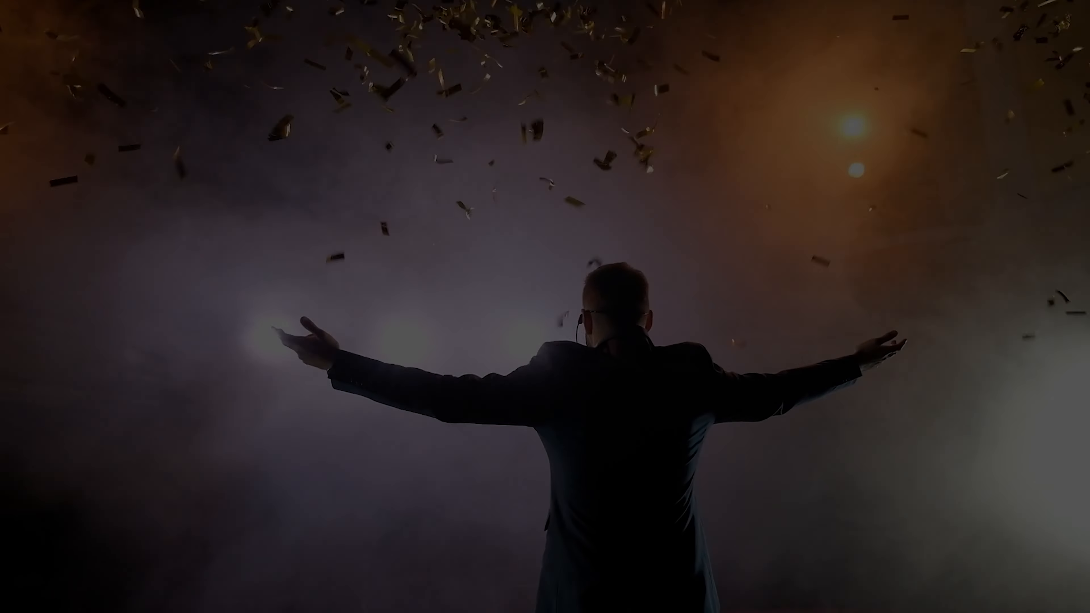